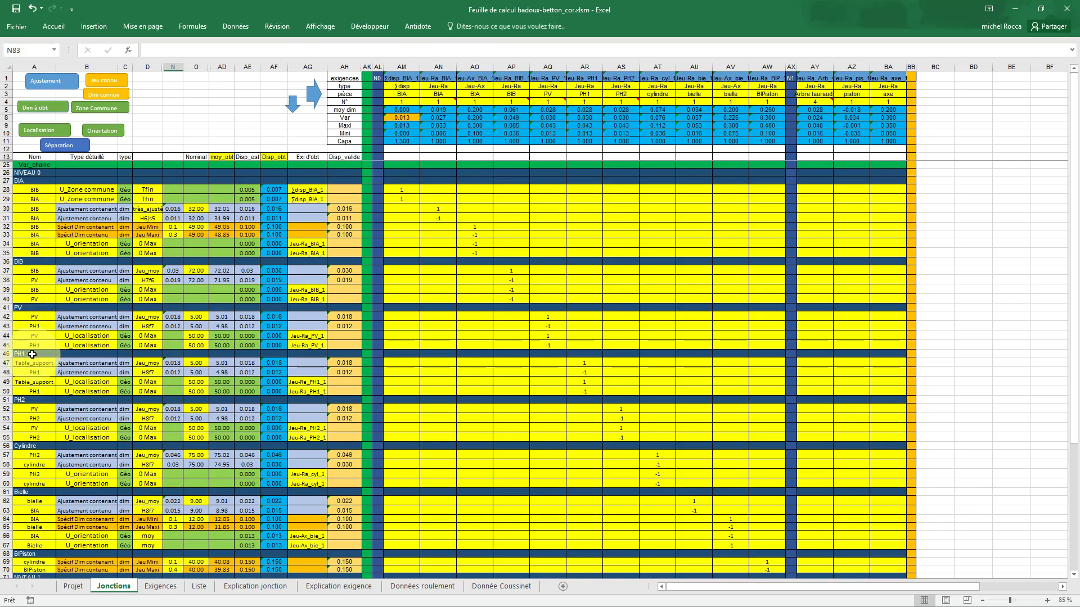
key("alt")
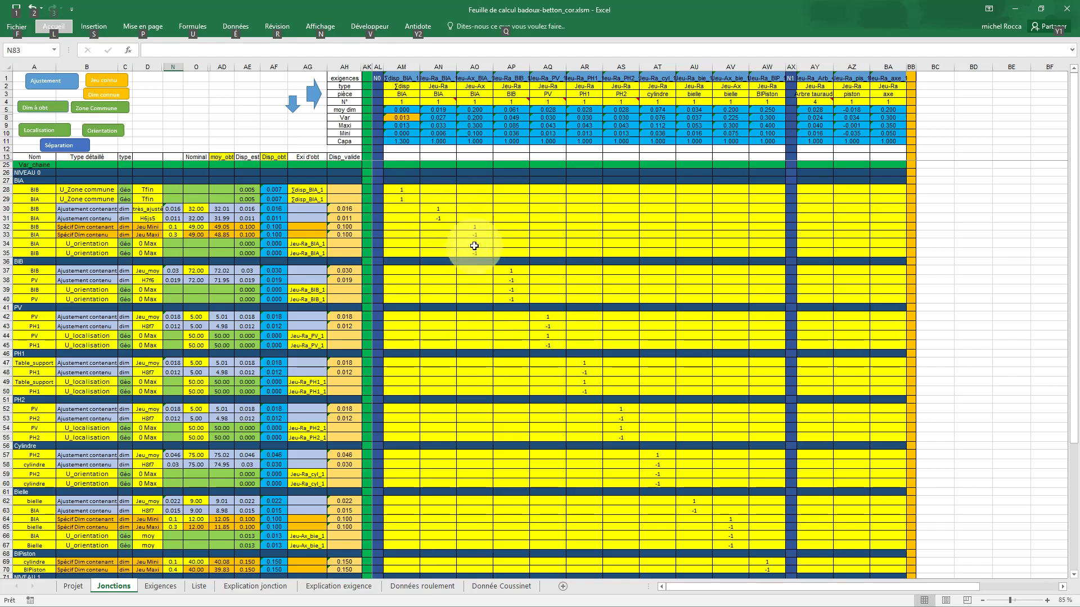
key("Escape")
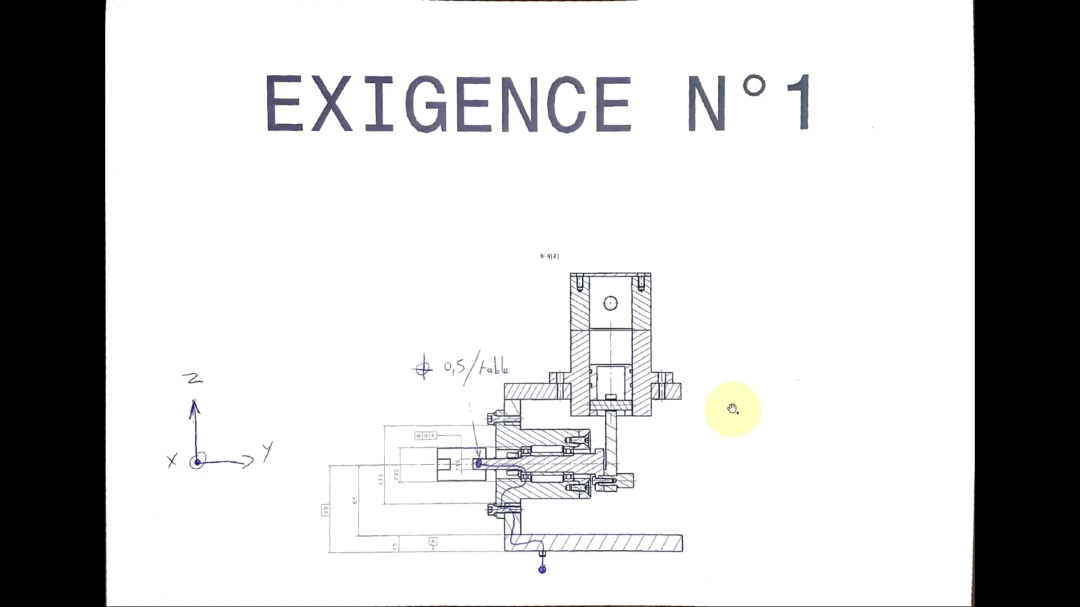
Trace the requirement 1 tolerance chain from the shaft end to the table on the assembly drawing, and bring up the CLIC method sheet
left_click(475, 465)
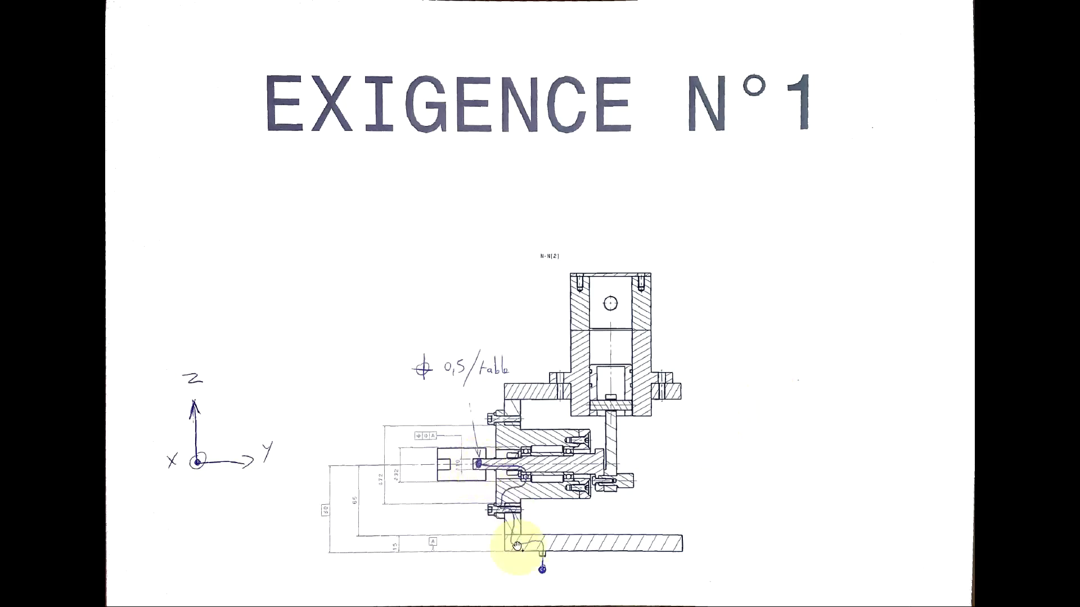
left_click(542, 567)
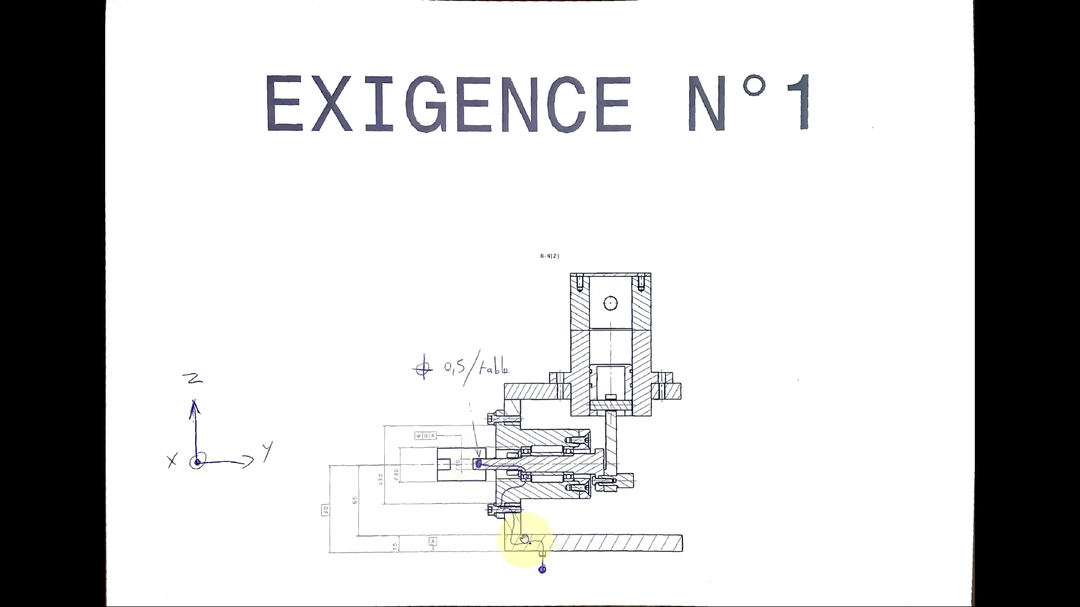
left_click(478, 464)
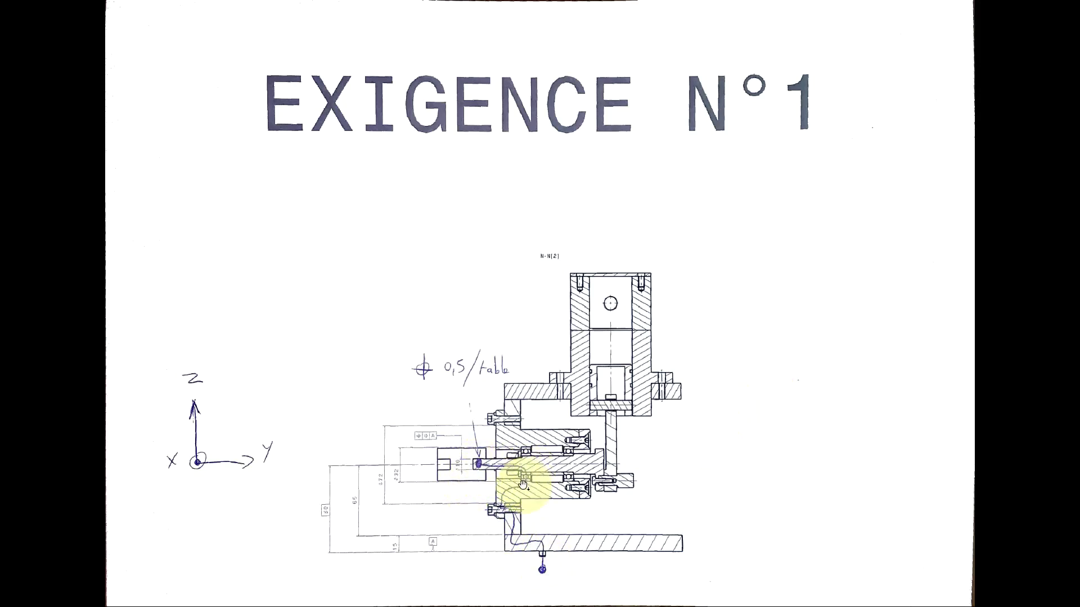
mouse_move(514, 489)
left_mouse_down()
mouse_move(503, 500)
mouse_move(510, 548)
mouse_move(541, 547)
left_mouse_up()
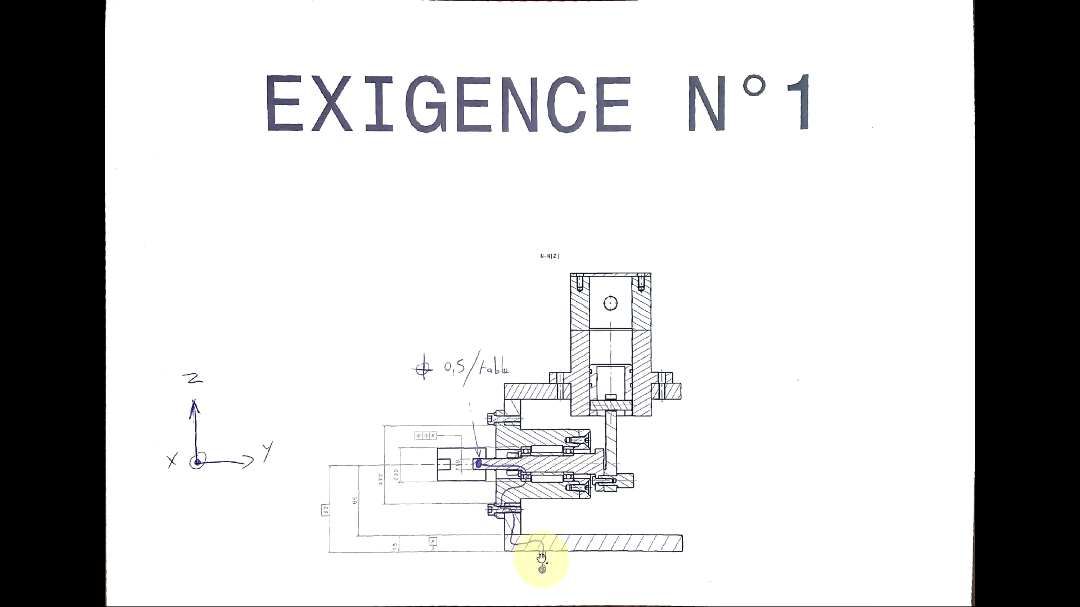
mouse_move(480, 462)
left_mouse_down()
mouse_move(526, 470)
mouse_move(513, 494)
mouse_move(516, 537)
left_mouse_up()
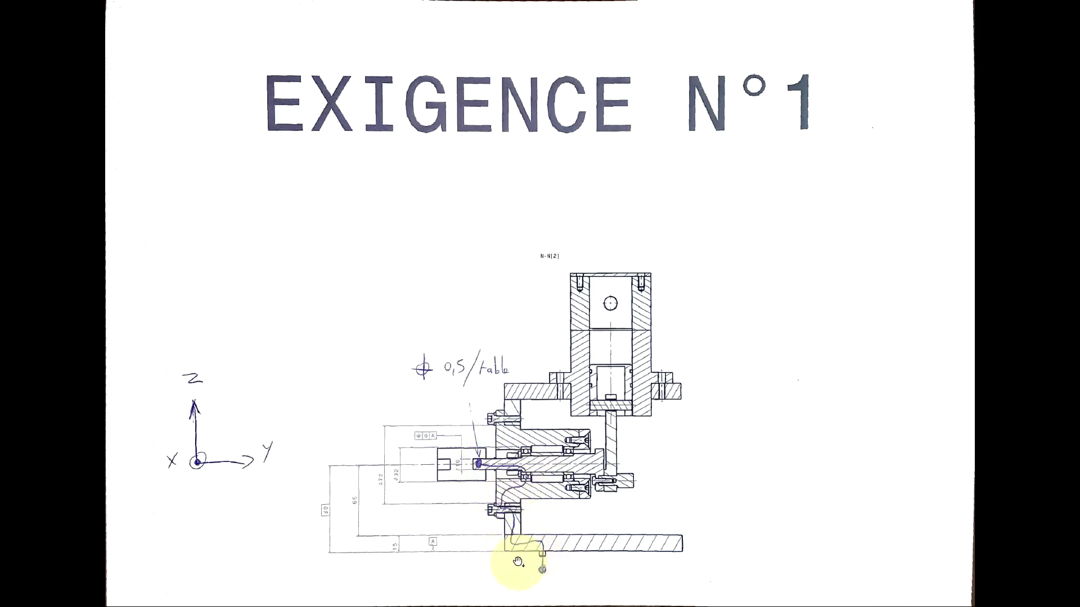
key("alt+Tab")
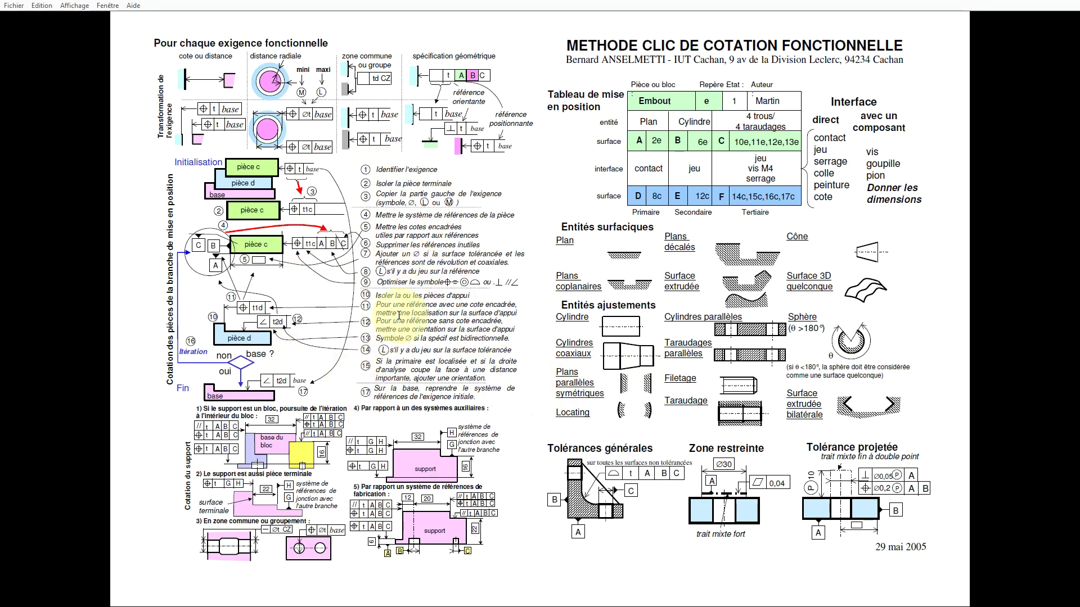
Return to the pump dimensioning PDF and examine the geometric tolerances on the BIA, BIB, PV and PH1 part drawings
key("ctrl+Tab")
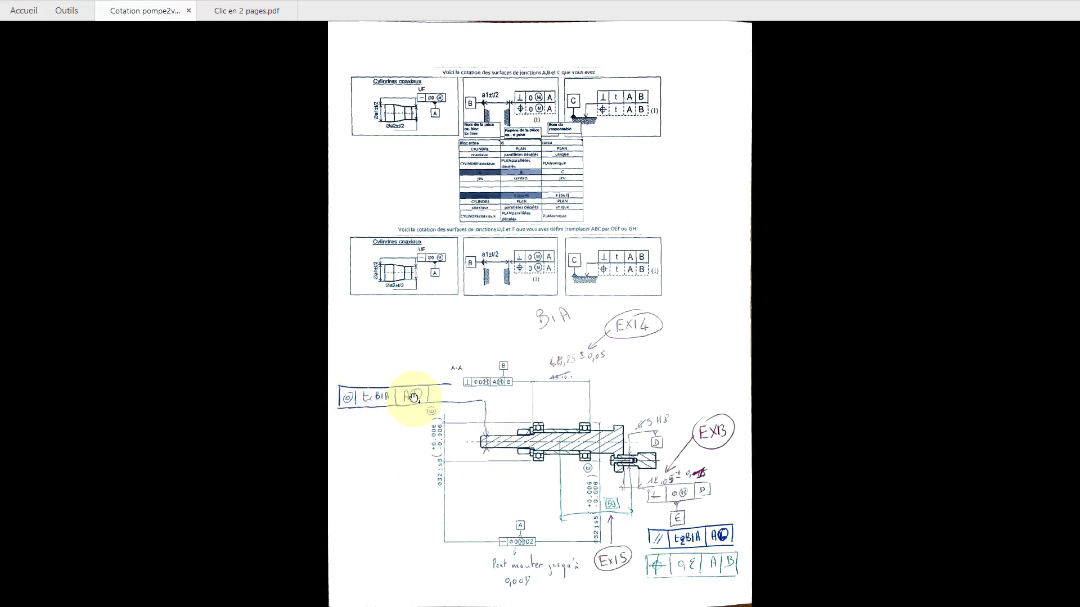
scroll(505, 447, "down", 1)
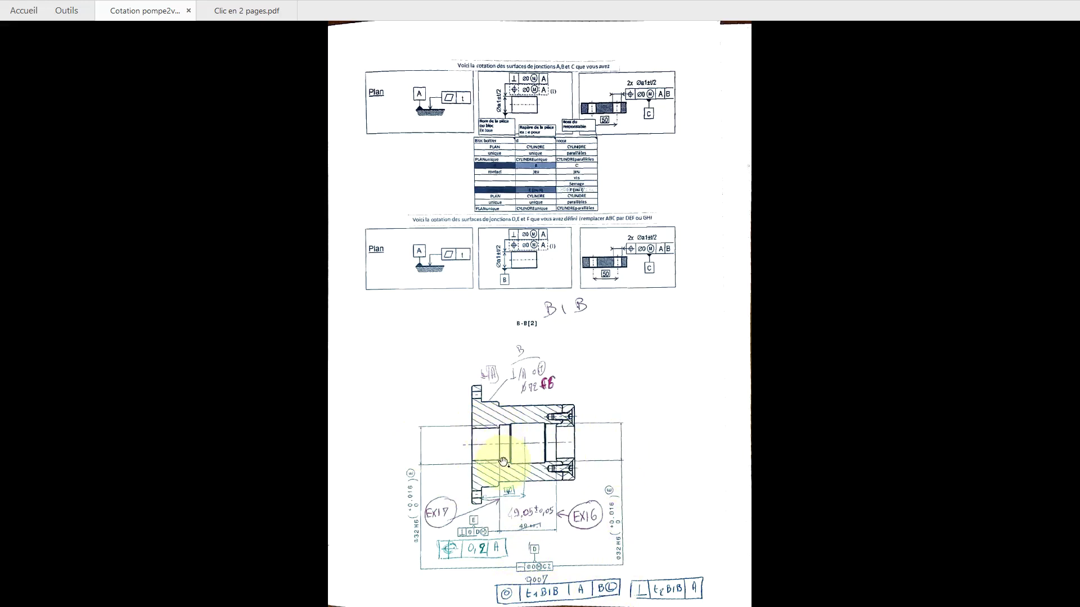
scroll(503, 462, "down", 2)
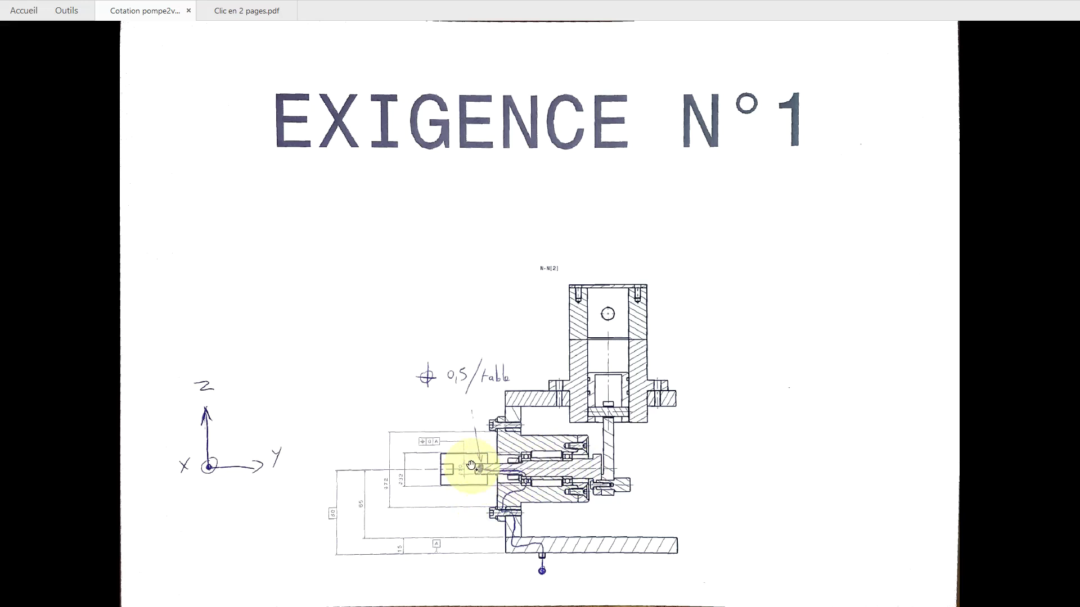
left_click(488, 473)
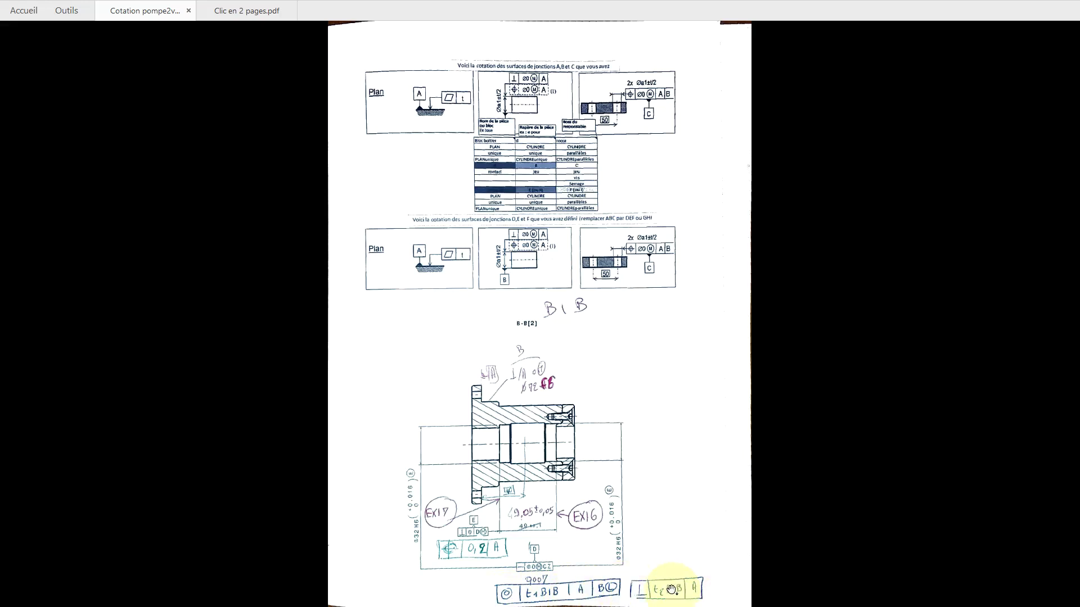
scroll(669, 585, "down", 3)
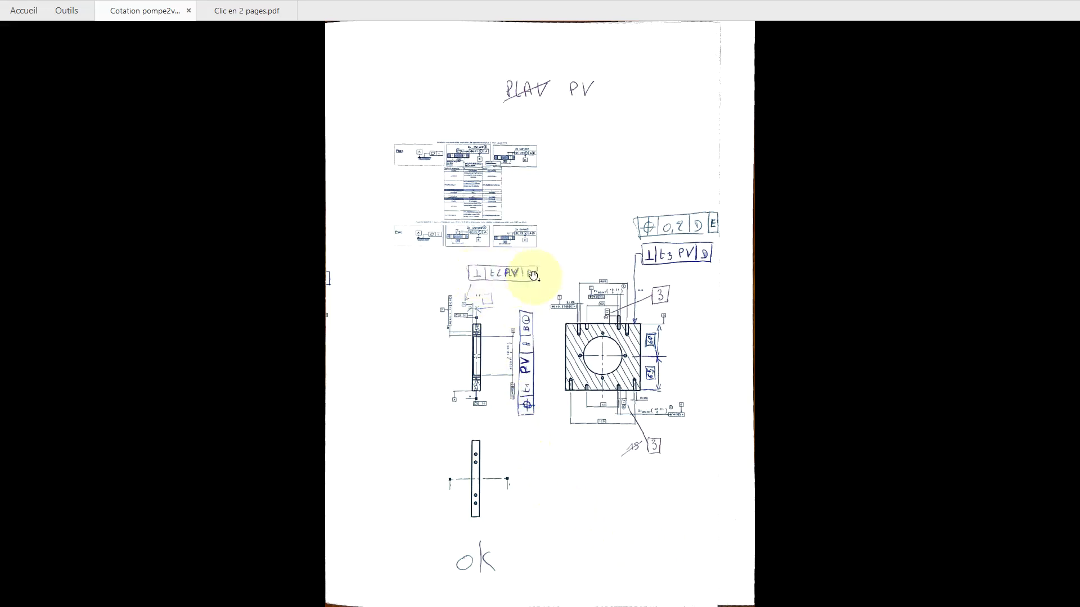
scroll(527, 275, "down", 1)
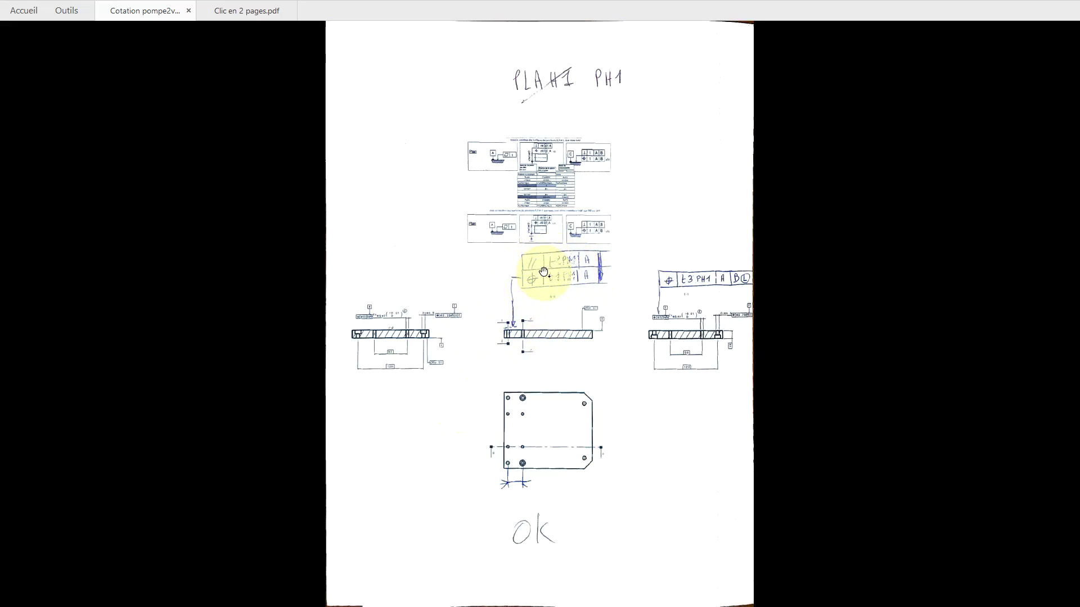
Review the BIA, BIB, PV and PH1 tolerance frames again in chain order and relate them to the Exigence N°1 assembly drawing
scroll(543, 272, "down", 3)
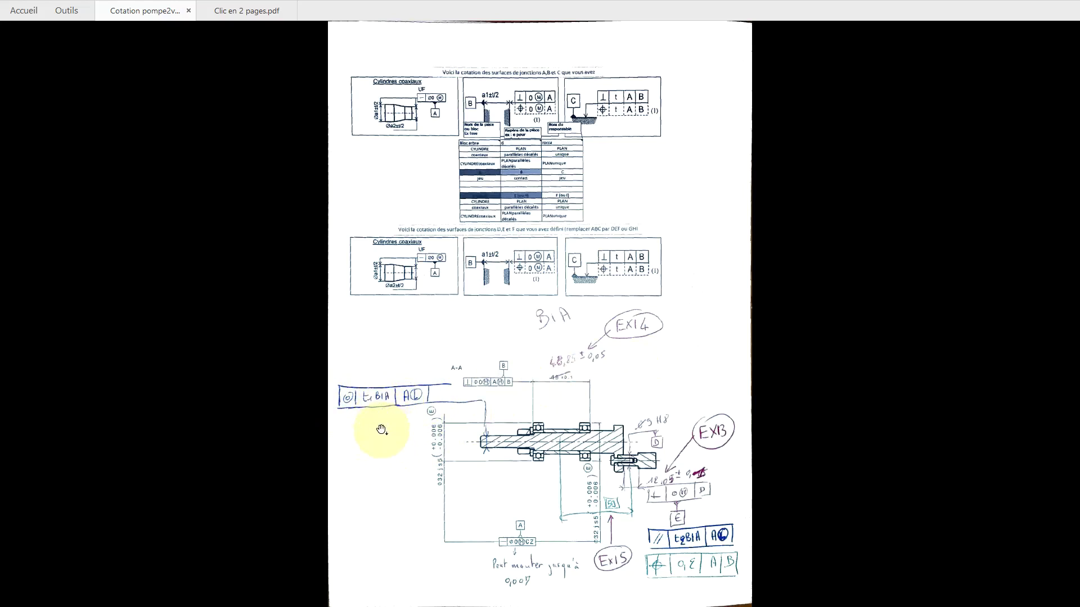
scroll(381, 429, "down", 1)
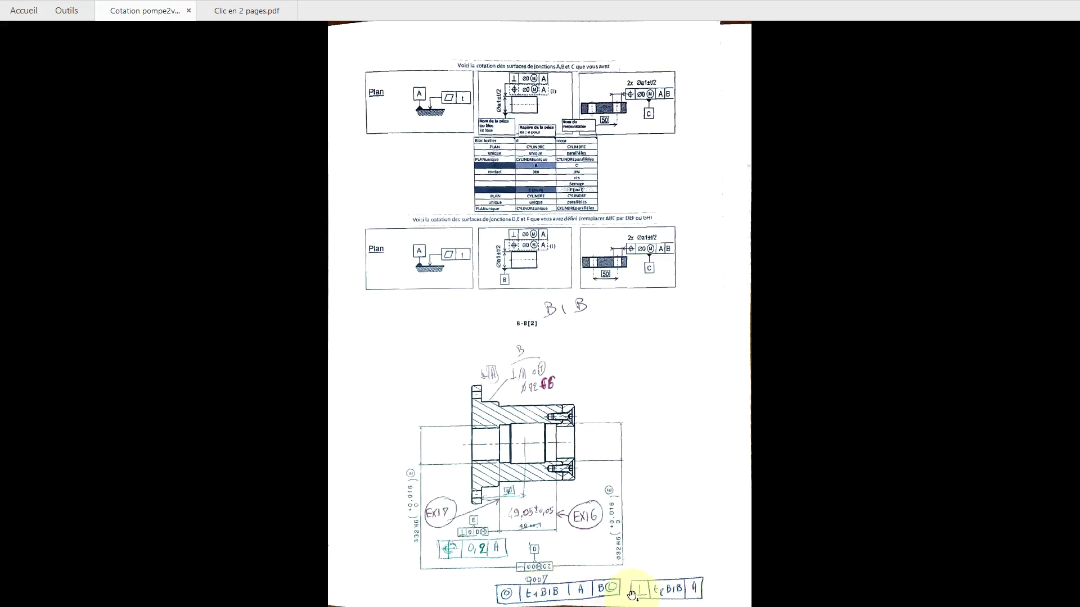
scroll(619, 590, "down", 1)
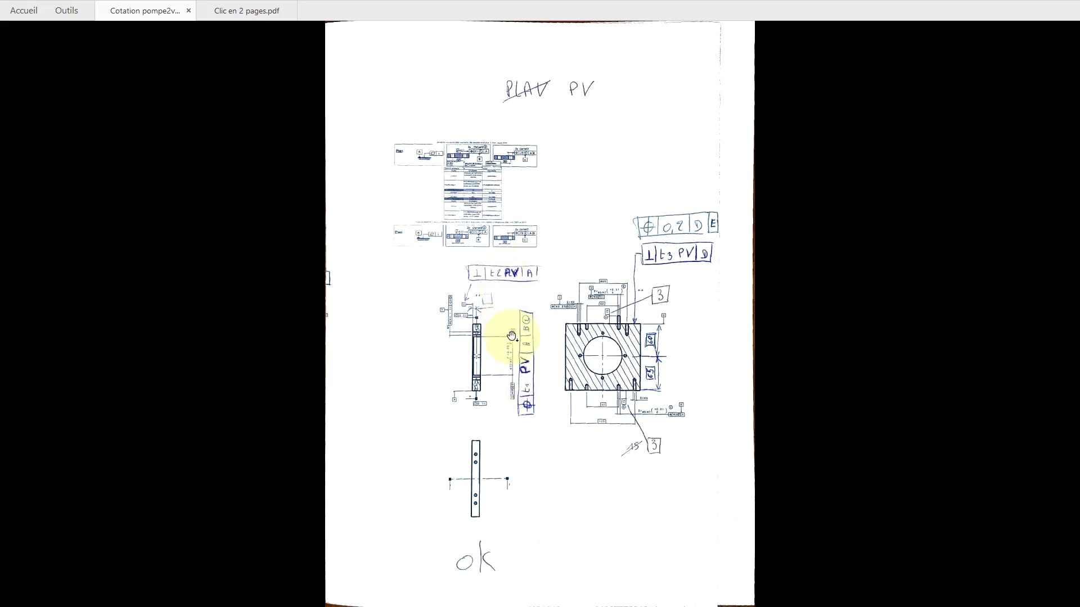
scroll(518, 522, "down", 1)
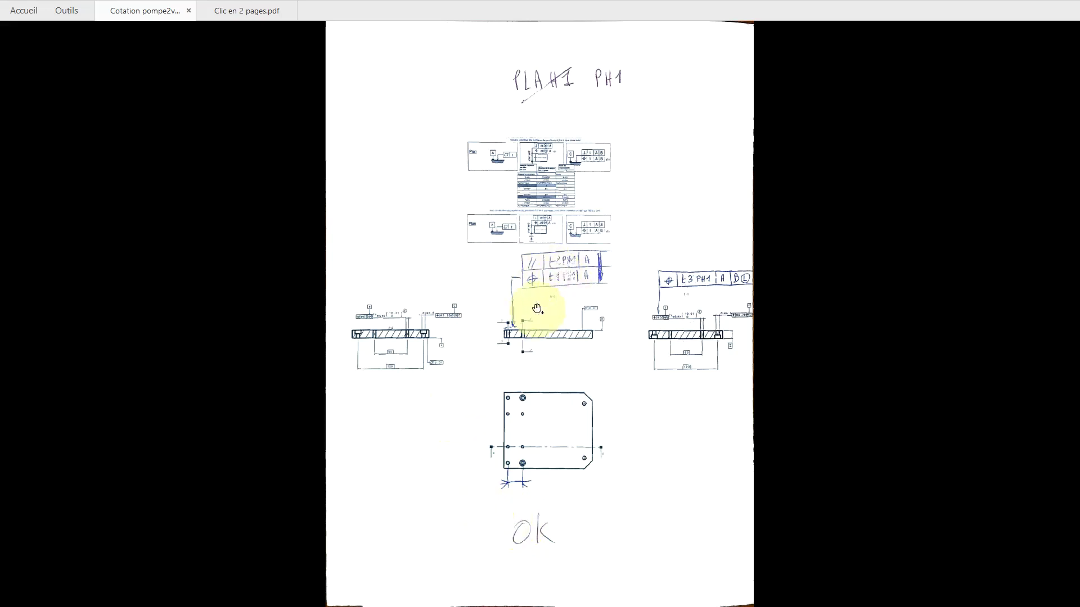
scroll(462, 487, "down", 1)
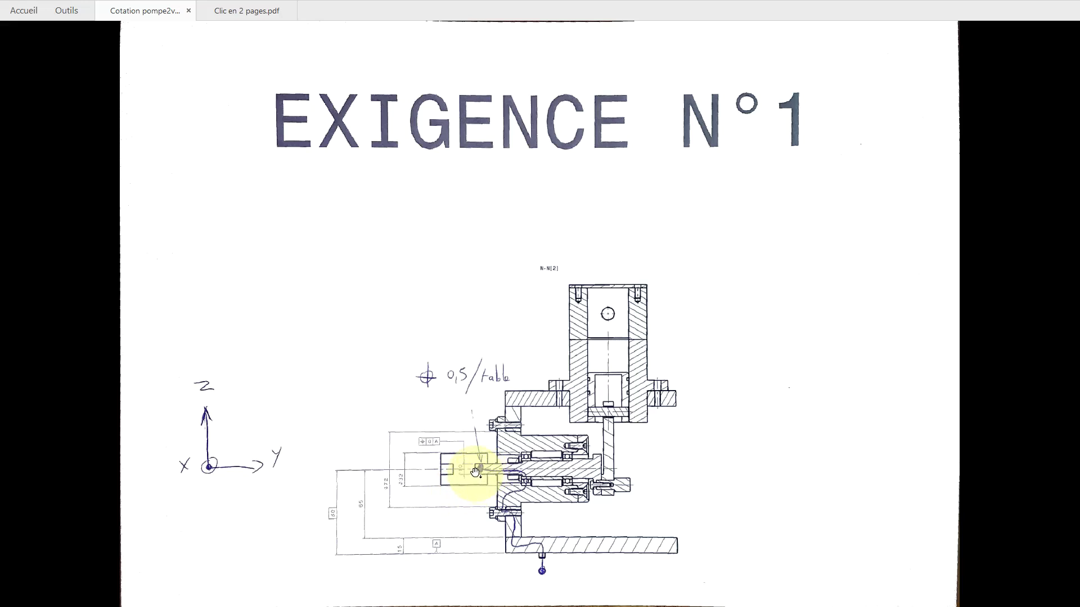
left_click(480, 468)
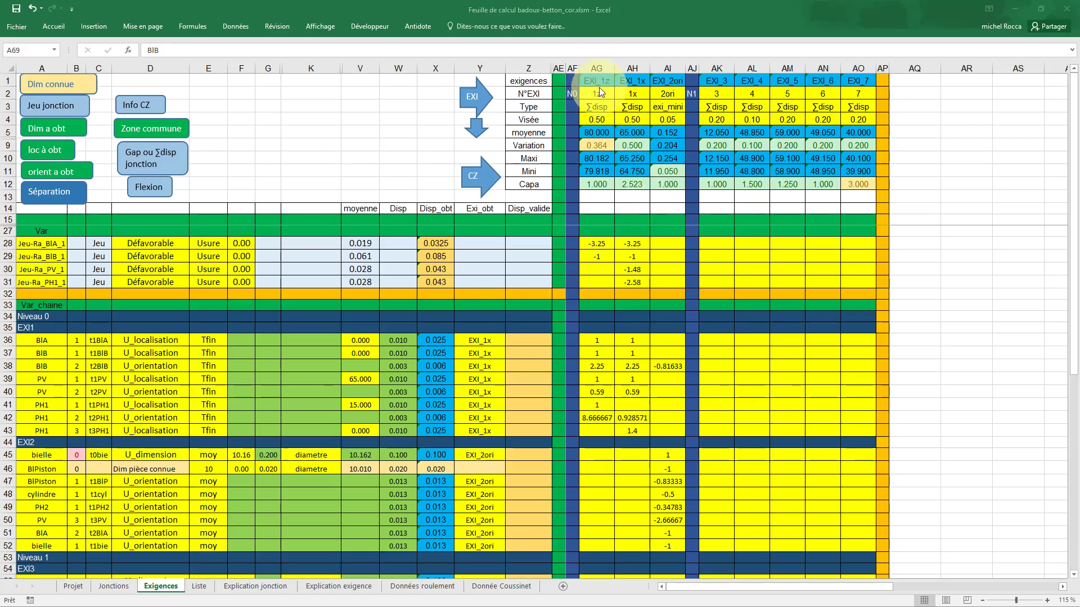
Compare the requirement 1 tolerances on the BIA and BIB drawings with their EXI1 rows in the Excel Exigences sheet
key("alt+Tab")
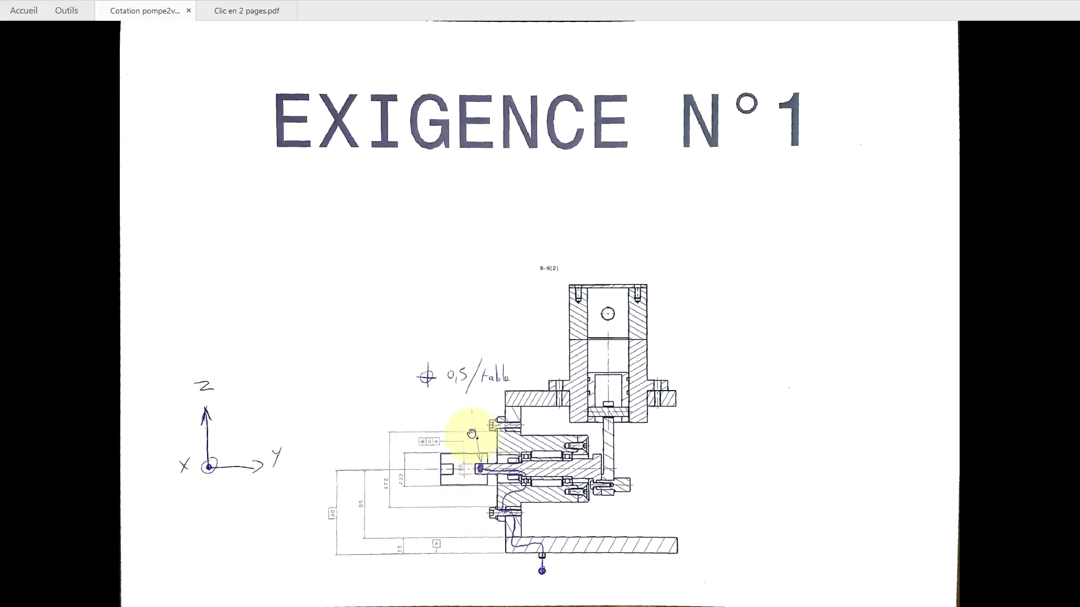
scroll(472, 433, "down", 1)
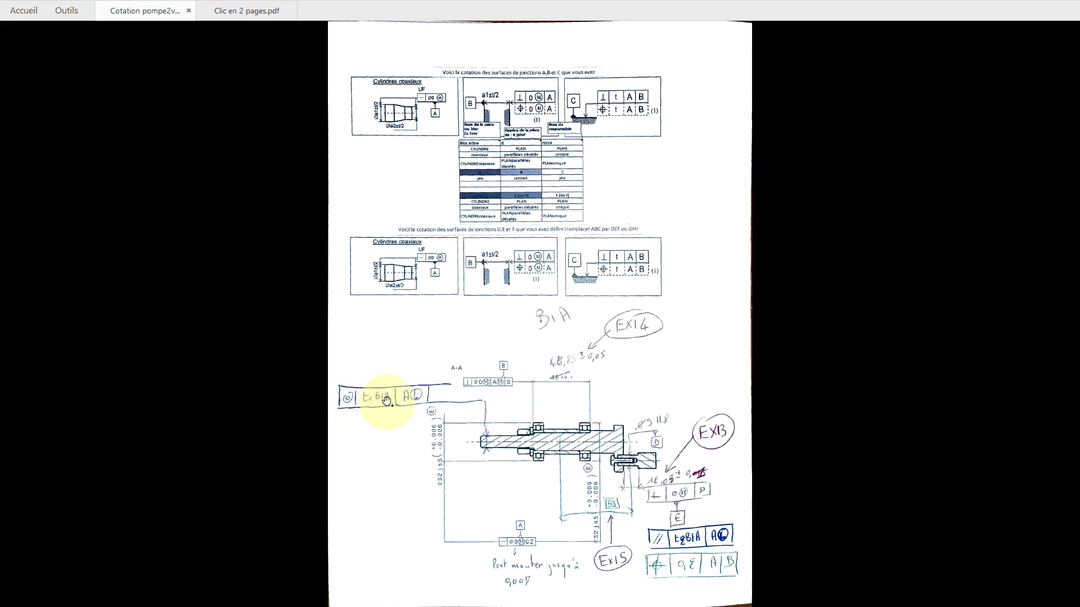
key("alt+Tab")
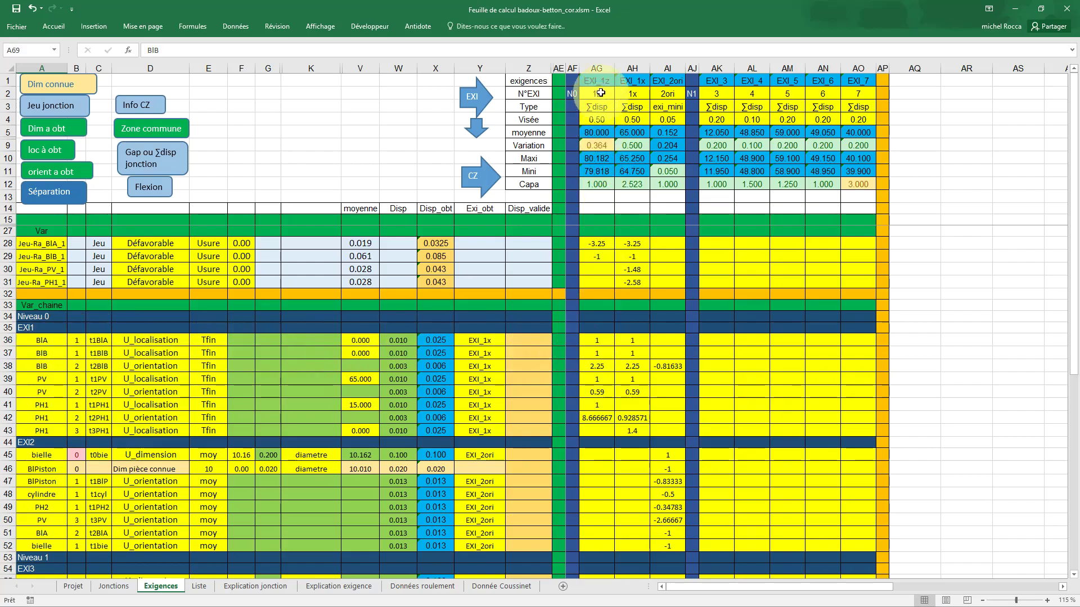
key("alt+Tab")
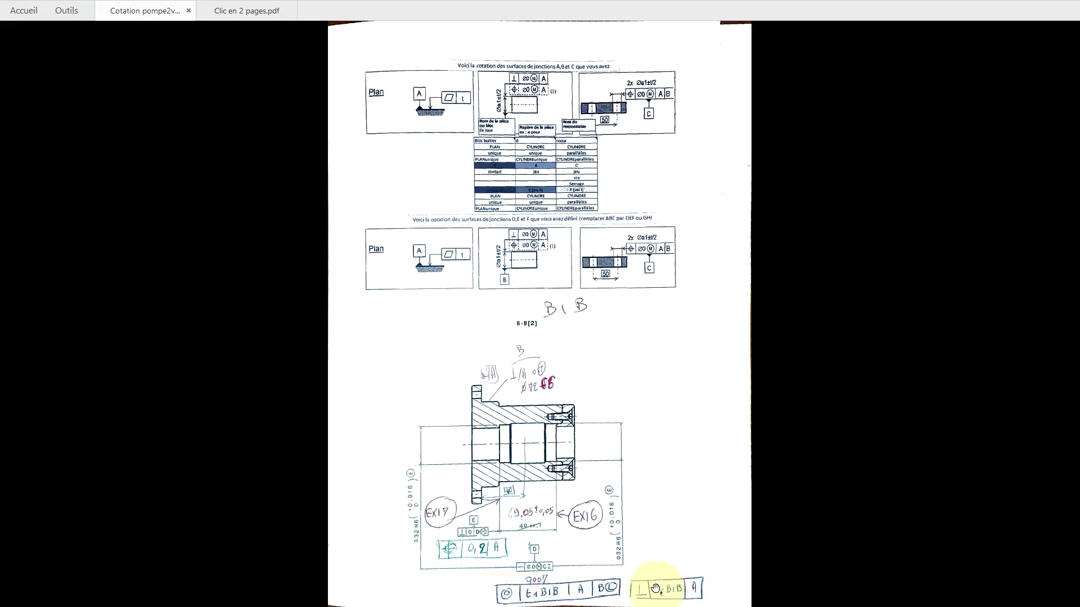
key("alt+Tab")
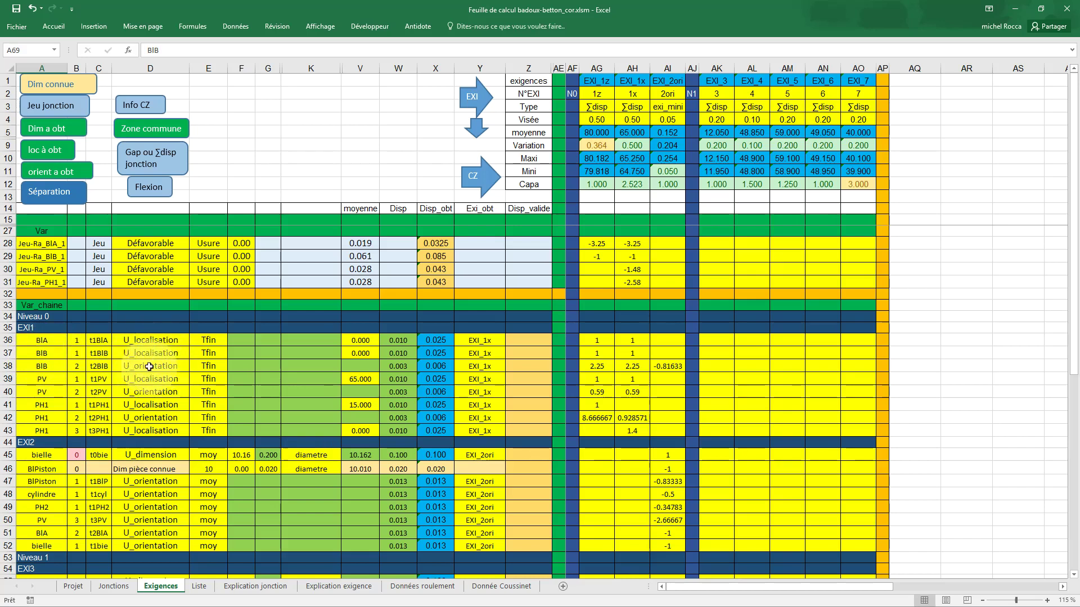
Compare the PV and PH1 drawing tolerances with their EXI1 rows in the Excel Exigences sheet
key("alt+Tab")
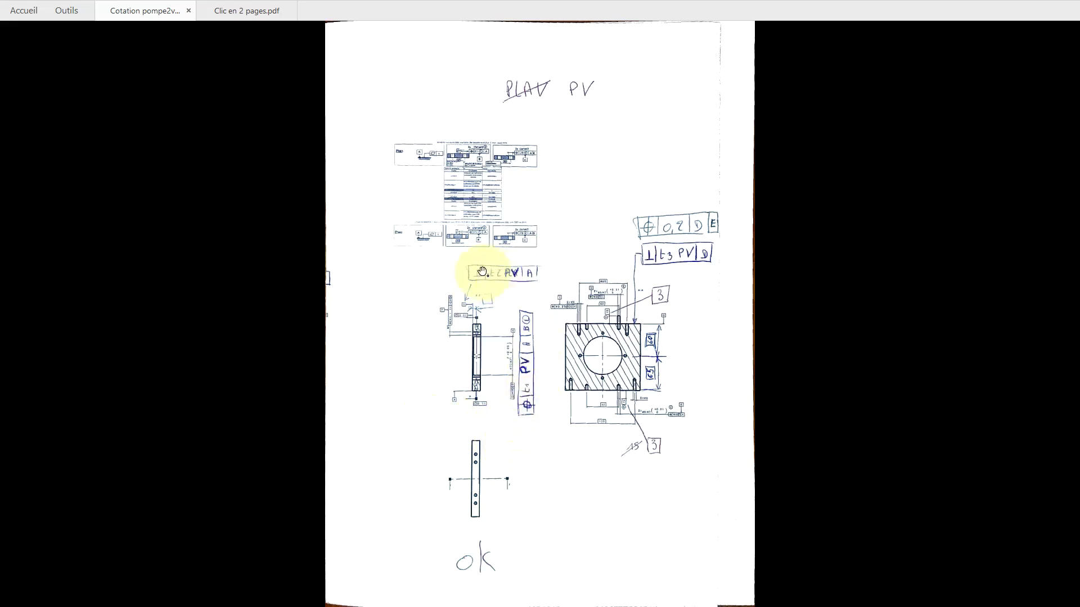
key("alt+Tab")
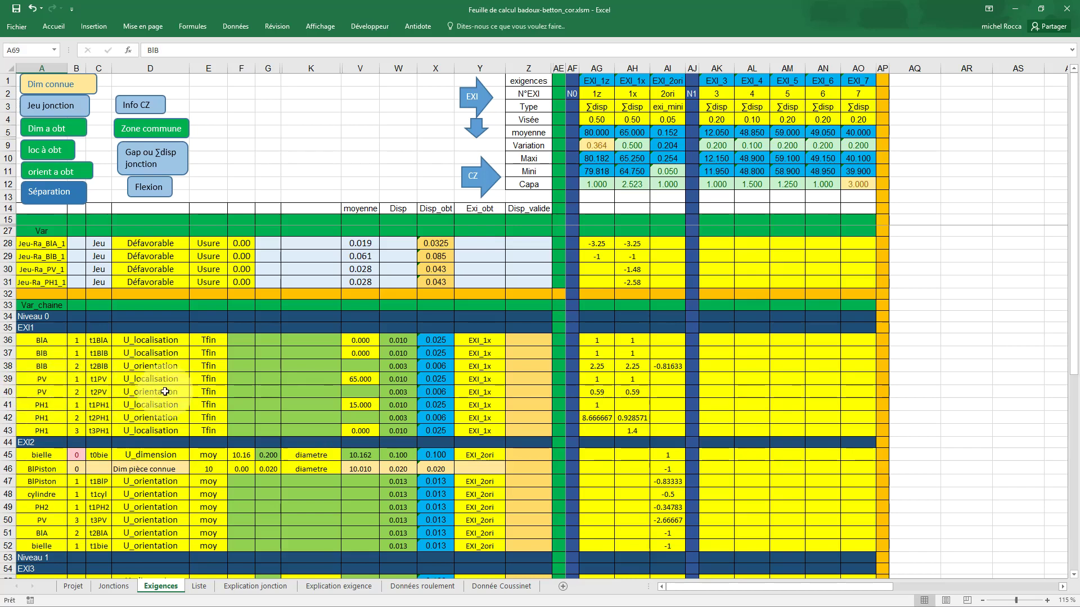
key("alt+Tab")
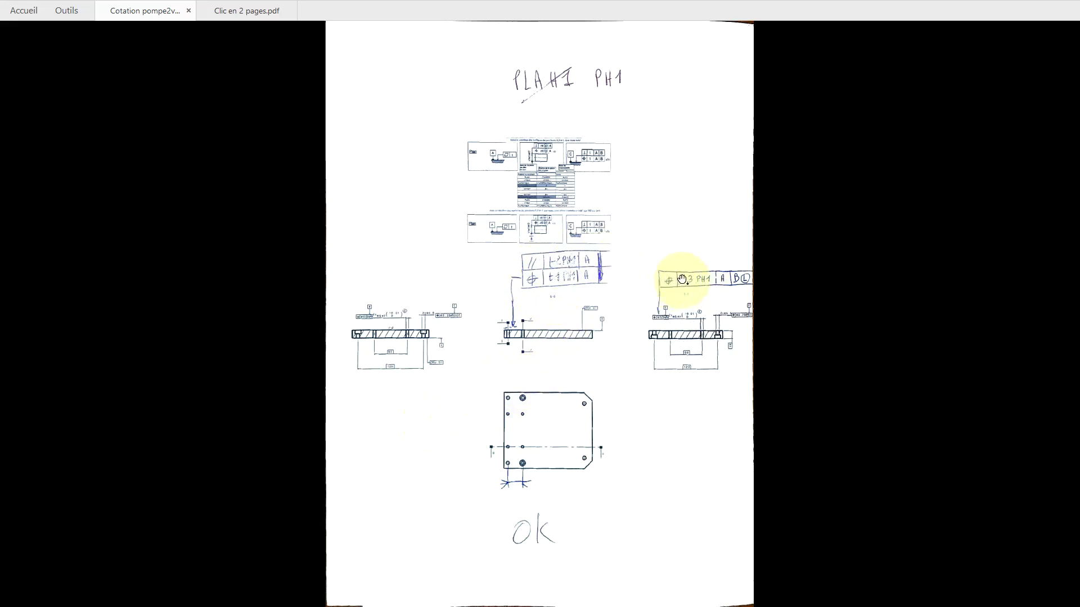
key("alt+Tab")
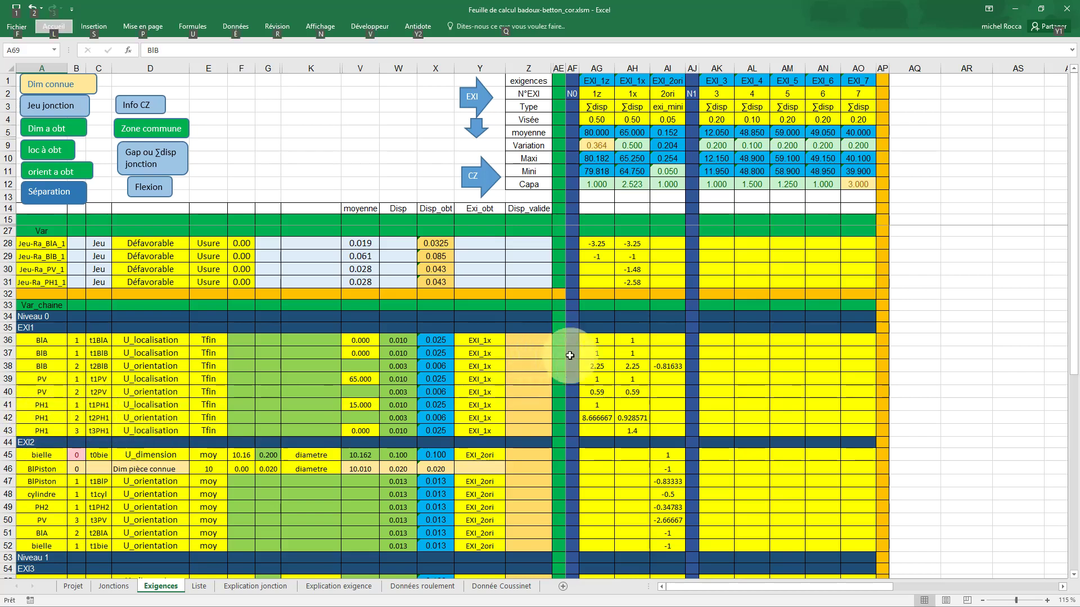
Check the EXI_1z influence coefficients, including the formula in AG38, against the Exigence N°1 assembly drawing, and read the column's summary values
key("alt")
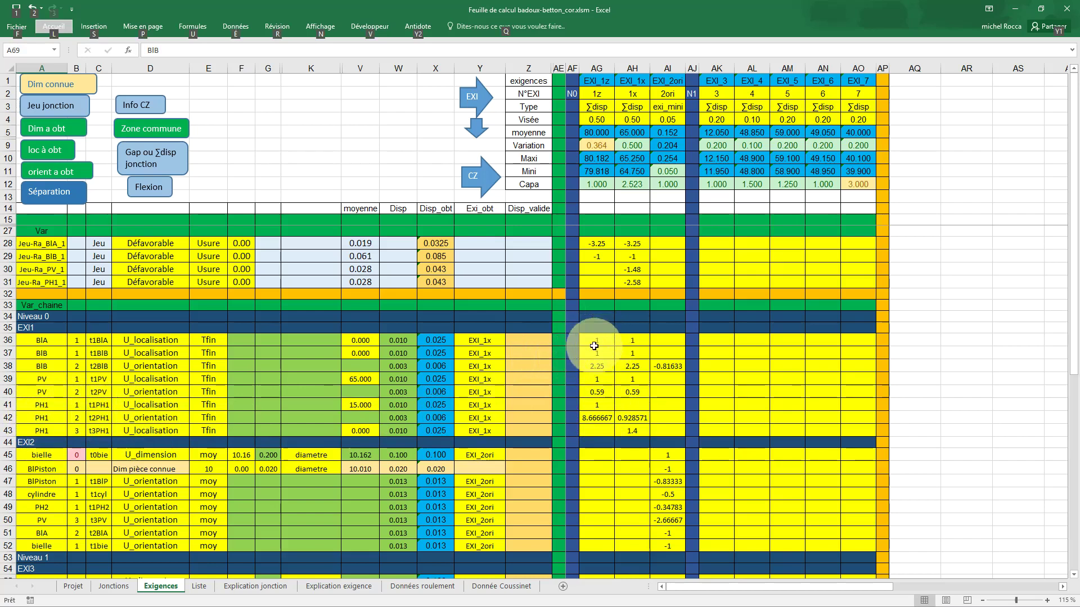
key("alt+Tab")
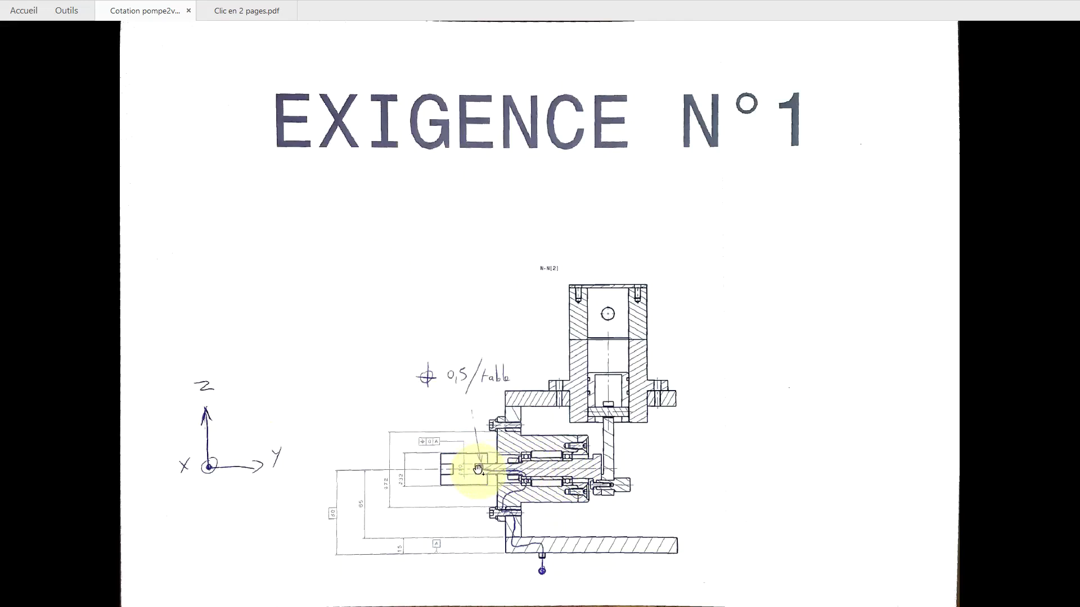
key("alt+Tab")
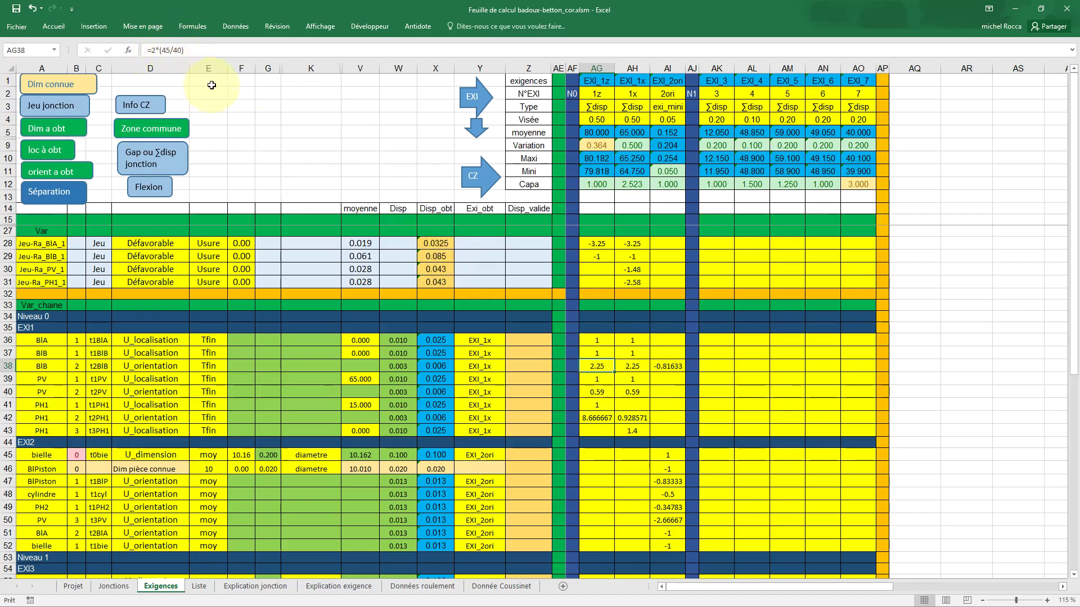
key("alt")
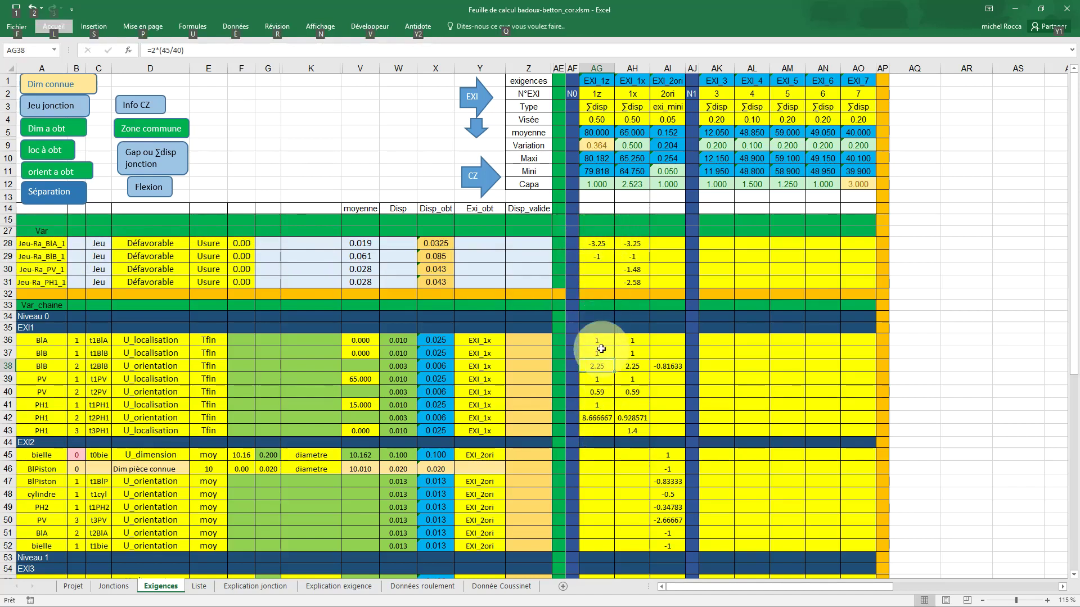
key("alt")
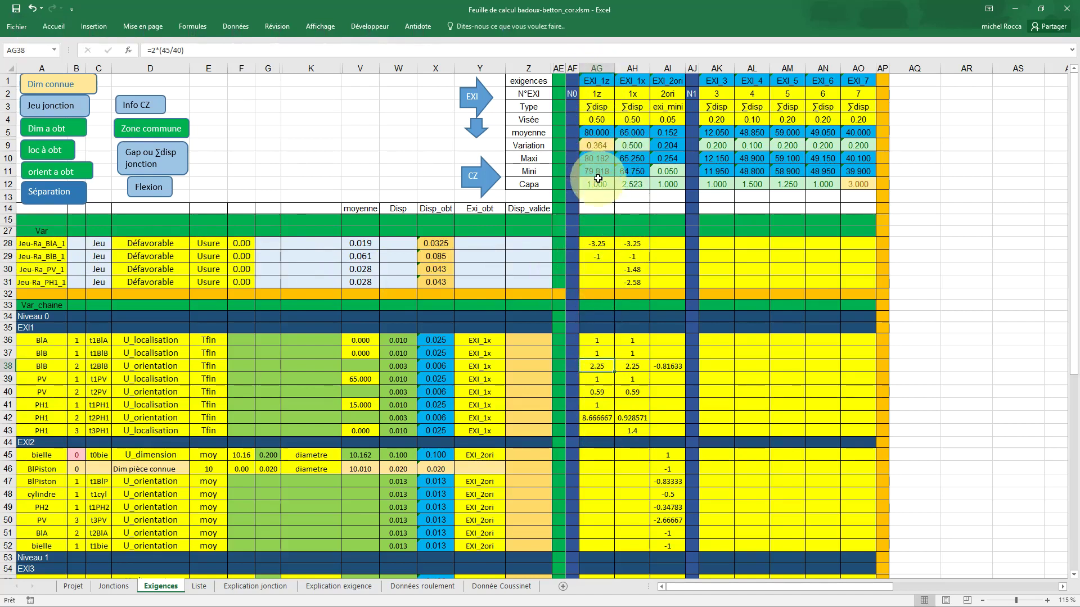
key("alt")
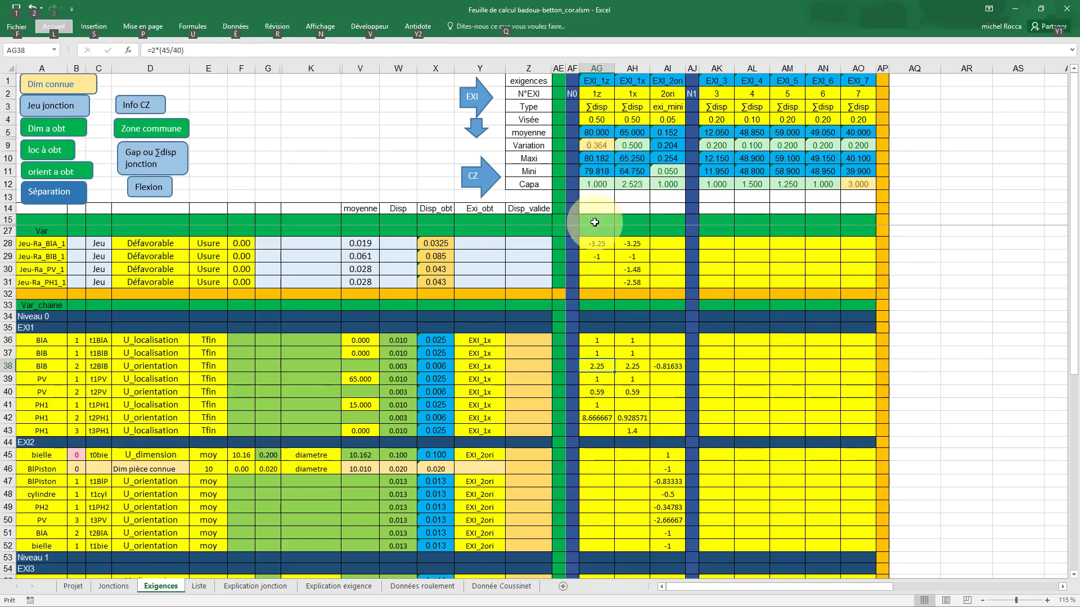
Run Goal Seek on the EXI_1x variation cell AH9 with a target value of 0.5, adjusting the EXI_1x Capa cell AH12
key("eacute")
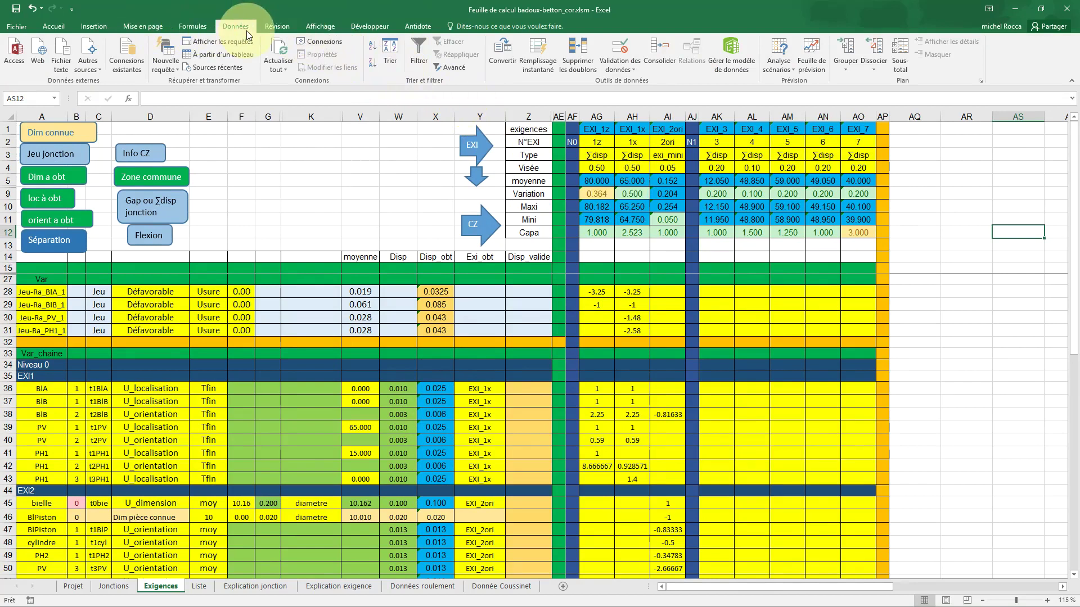
left_click(779, 64)
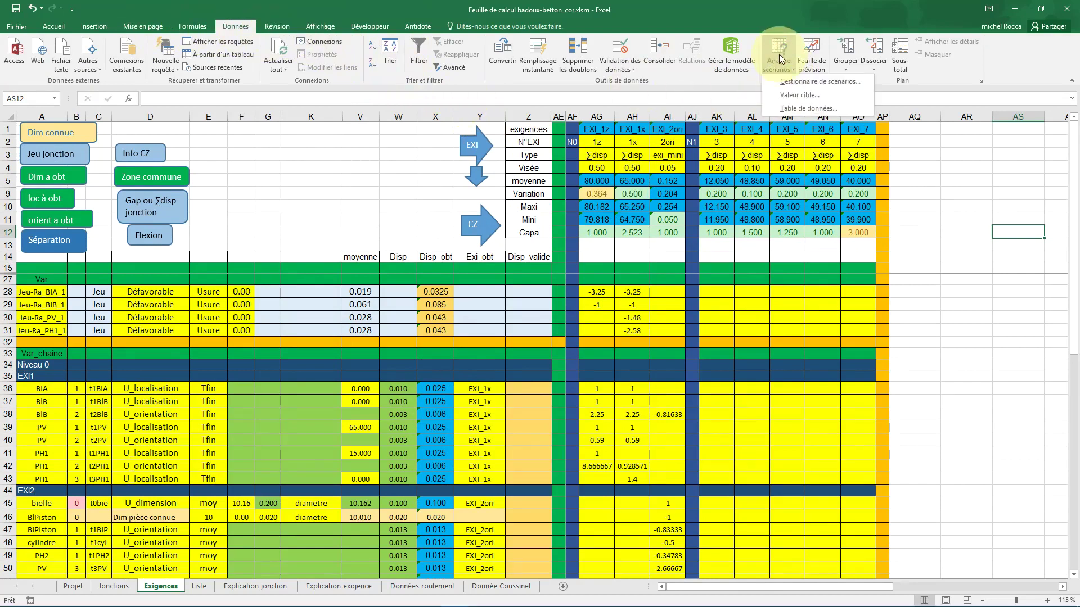
left_click(800, 95)
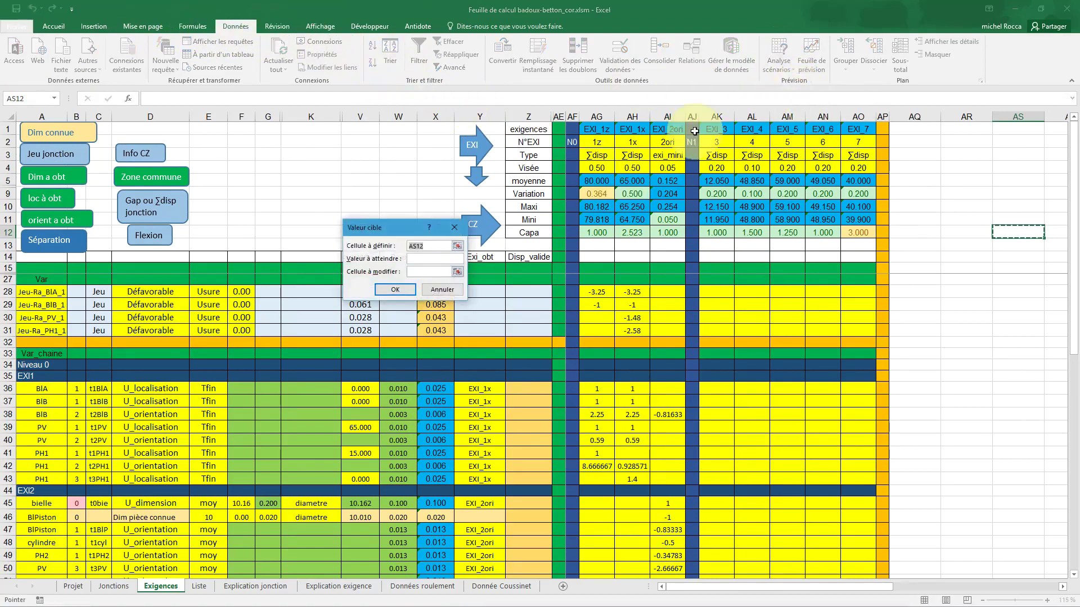
left_click_drag(410, 232, 829, 184)
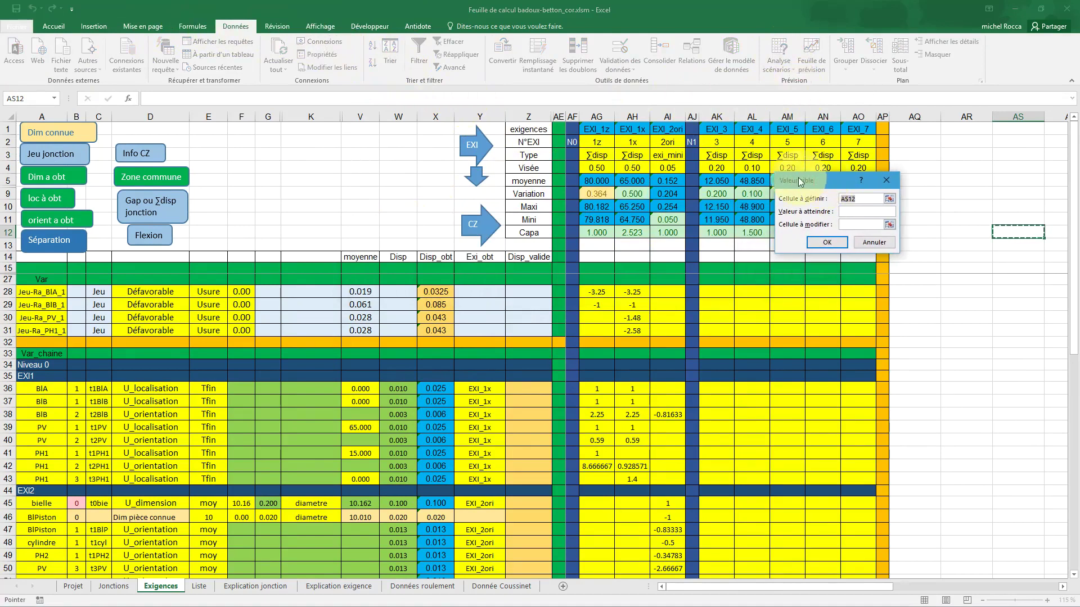
left_click(632, 193)
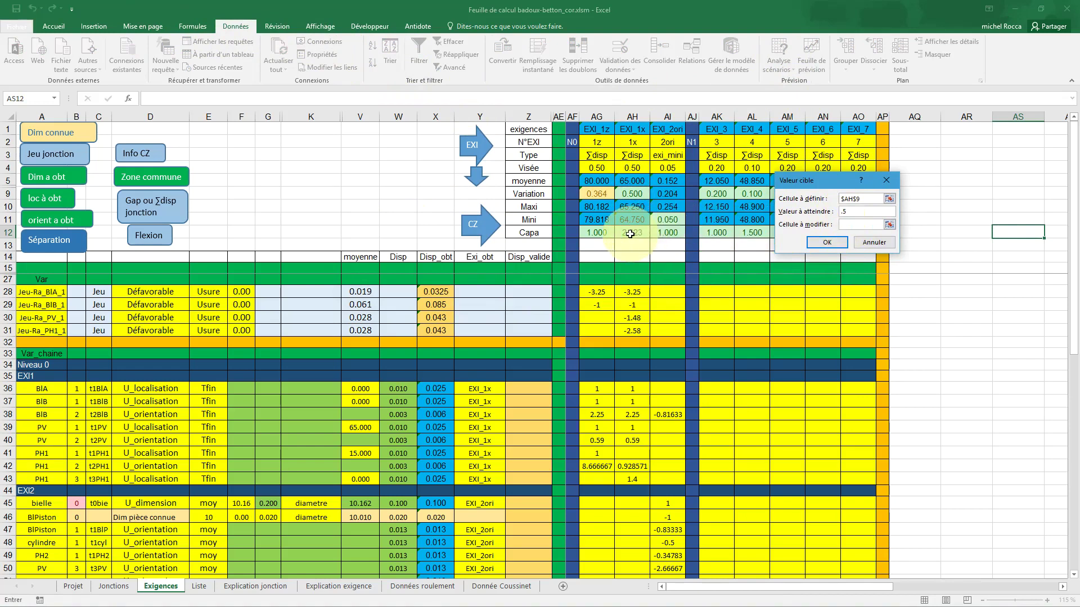
left_click(827, 243)
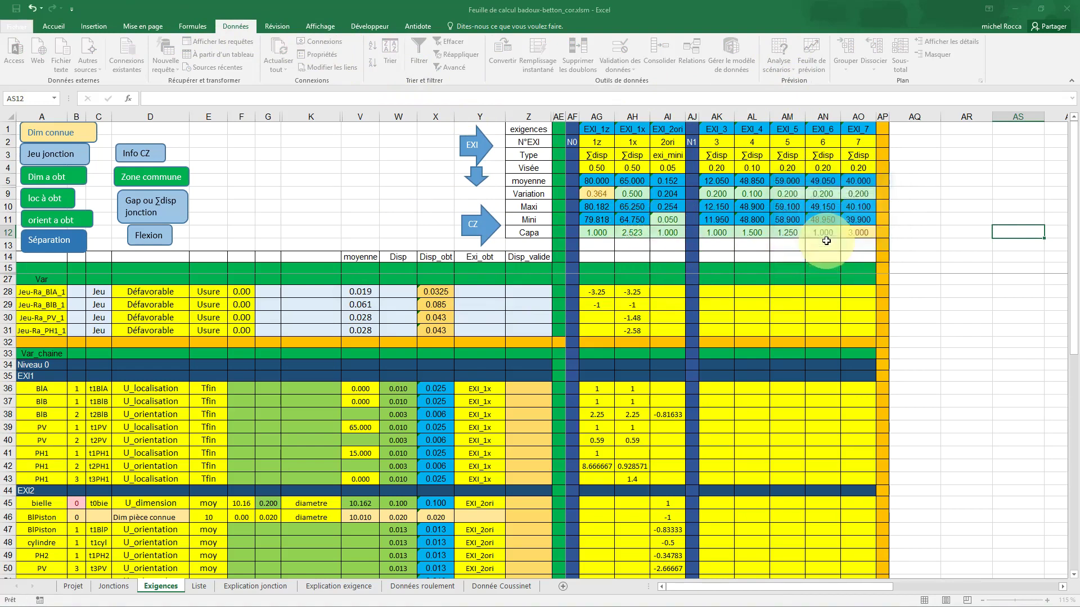
left_click(817, 242)
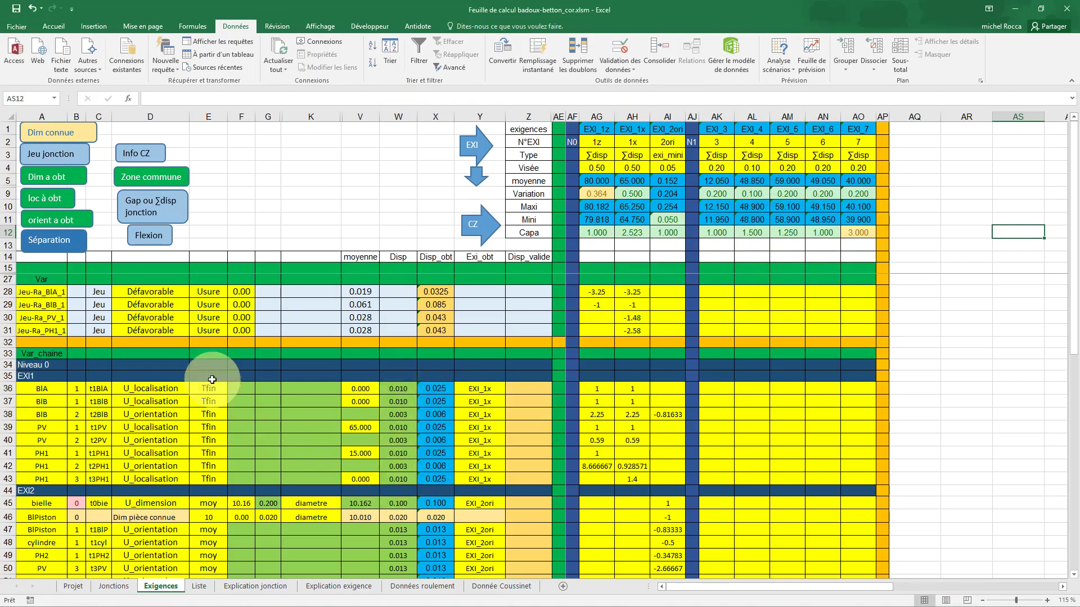
Select the EXI_1z influence coefficient of the t2BIB orientation row in AG38 and collapse the ribbon to show more of the sheet
left_click(597, 415)
key("ctrl+F1")
key("alt")
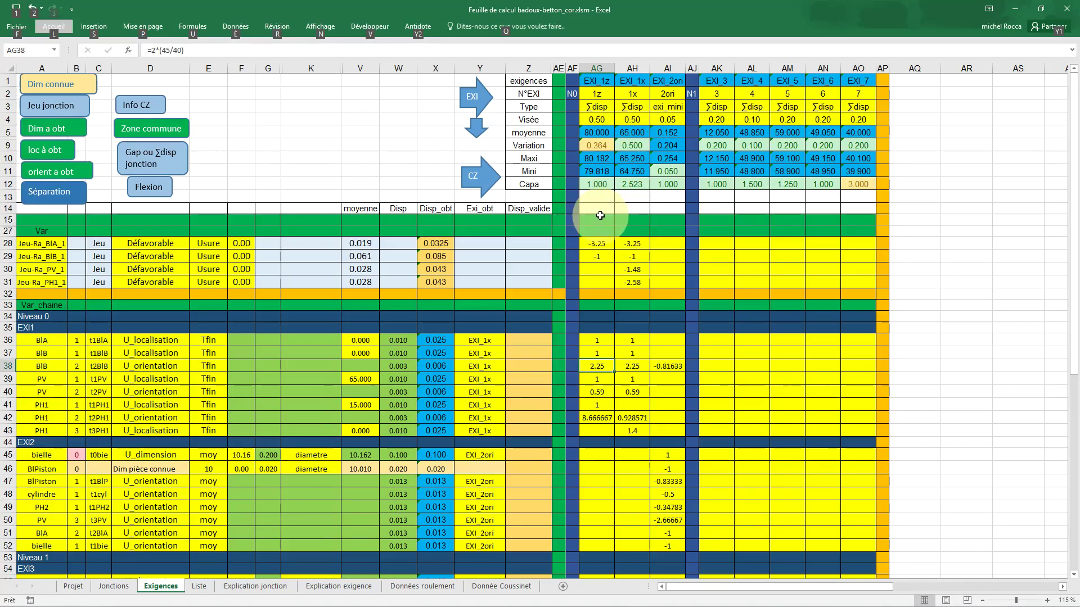